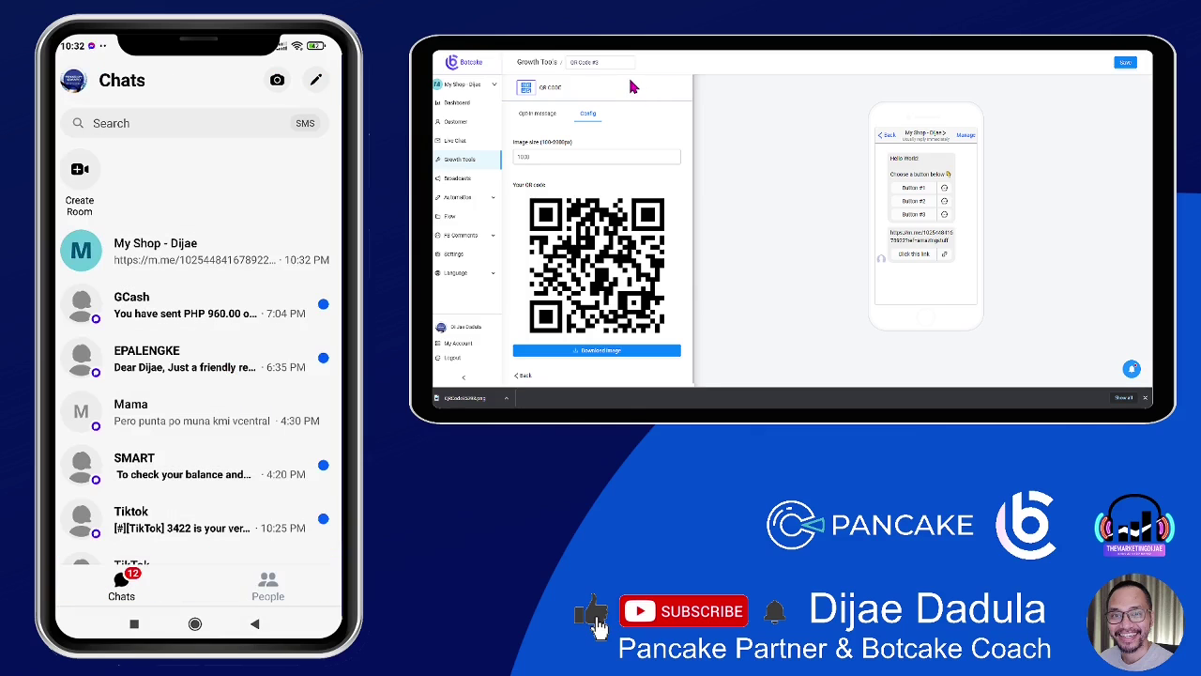
# Return to the Growth Tools list and create a new Customer Chat tool
pyautogui.click(536, 62)
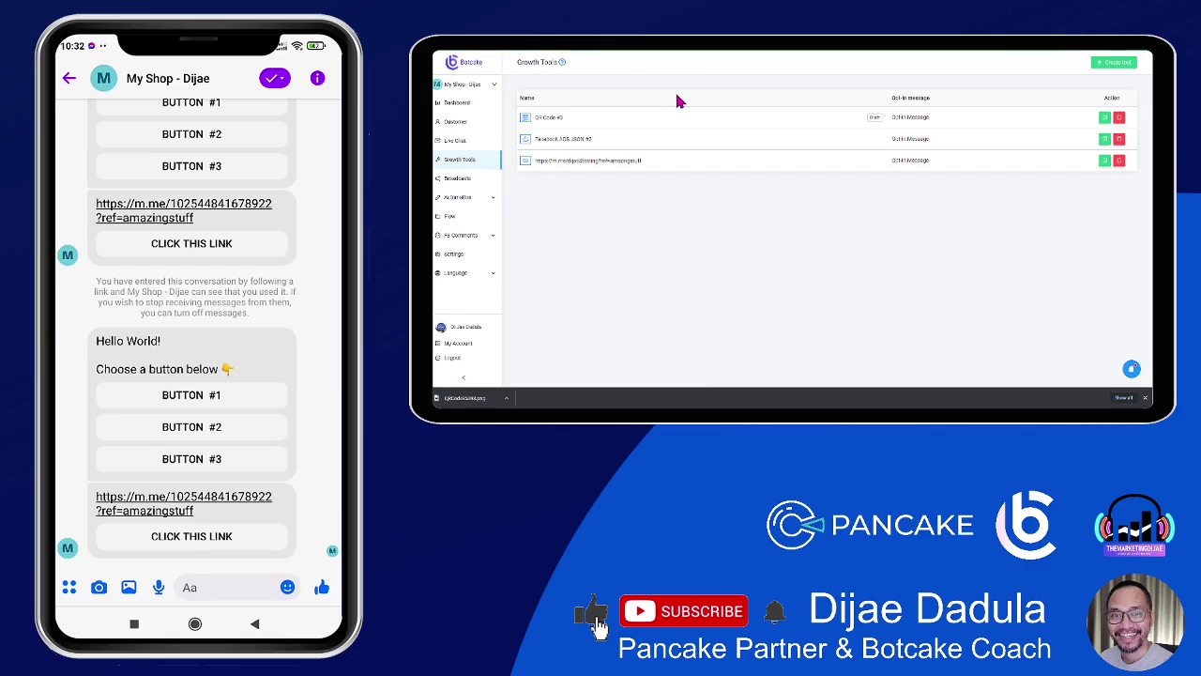
pyautogui.click(1102, 62)
pyautogui.click(643, 175)
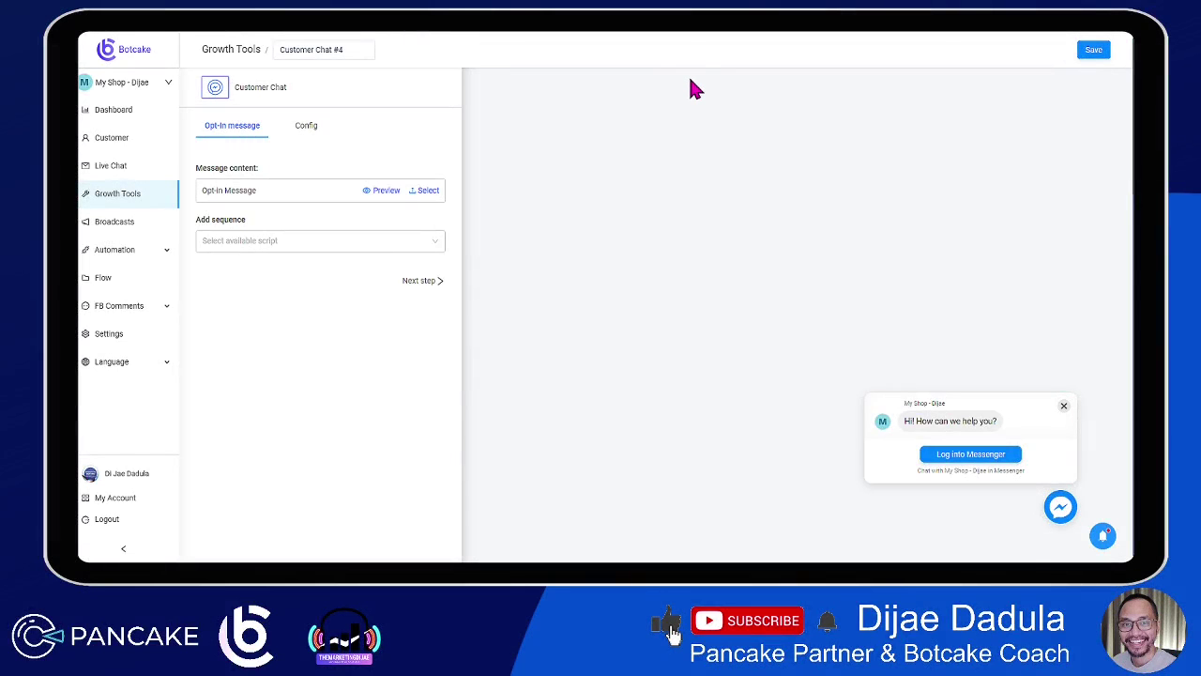
# Switch to the Webcake page editor and delete the existing HTML box below the HELLO WORLD heading
pyautogui.click(901, 28)
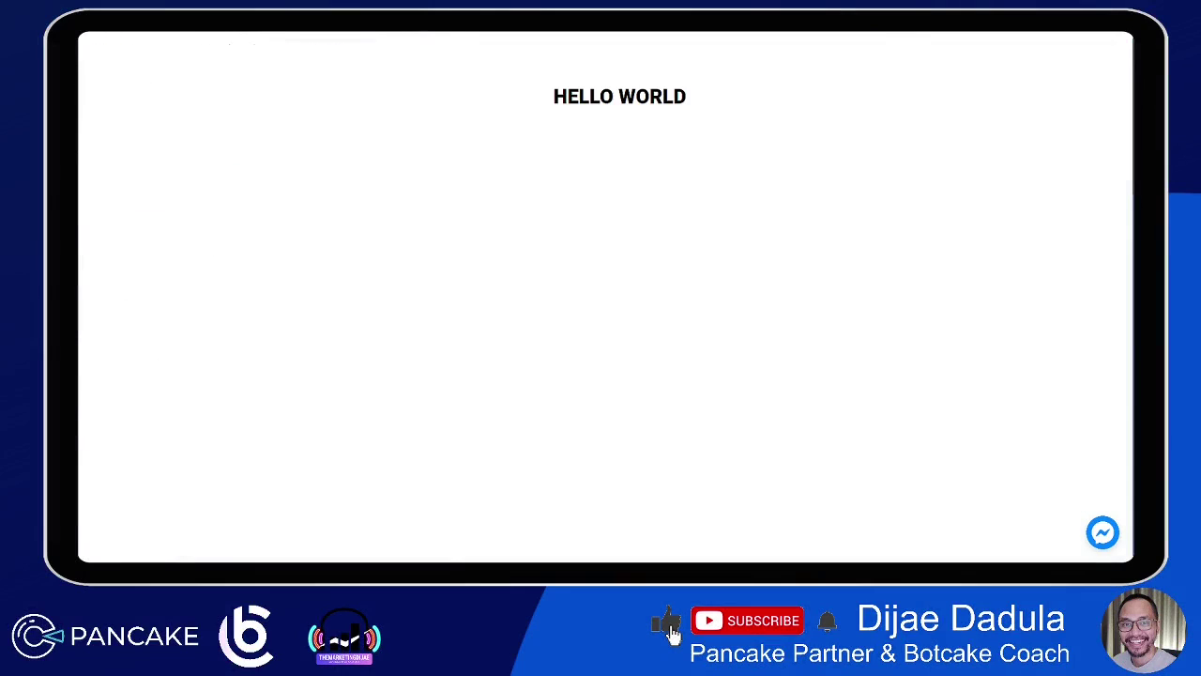
pyautogui.click(797, 26)
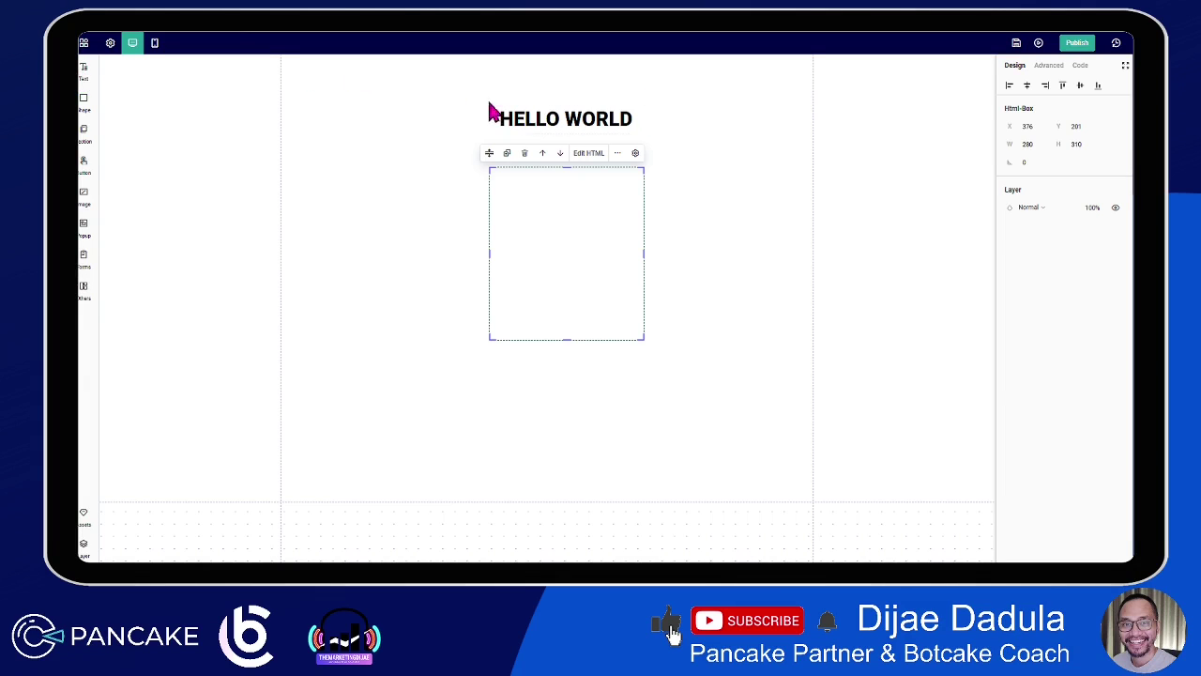
pyautogui.click(533, 127)
pyautogui.click(410, 120)
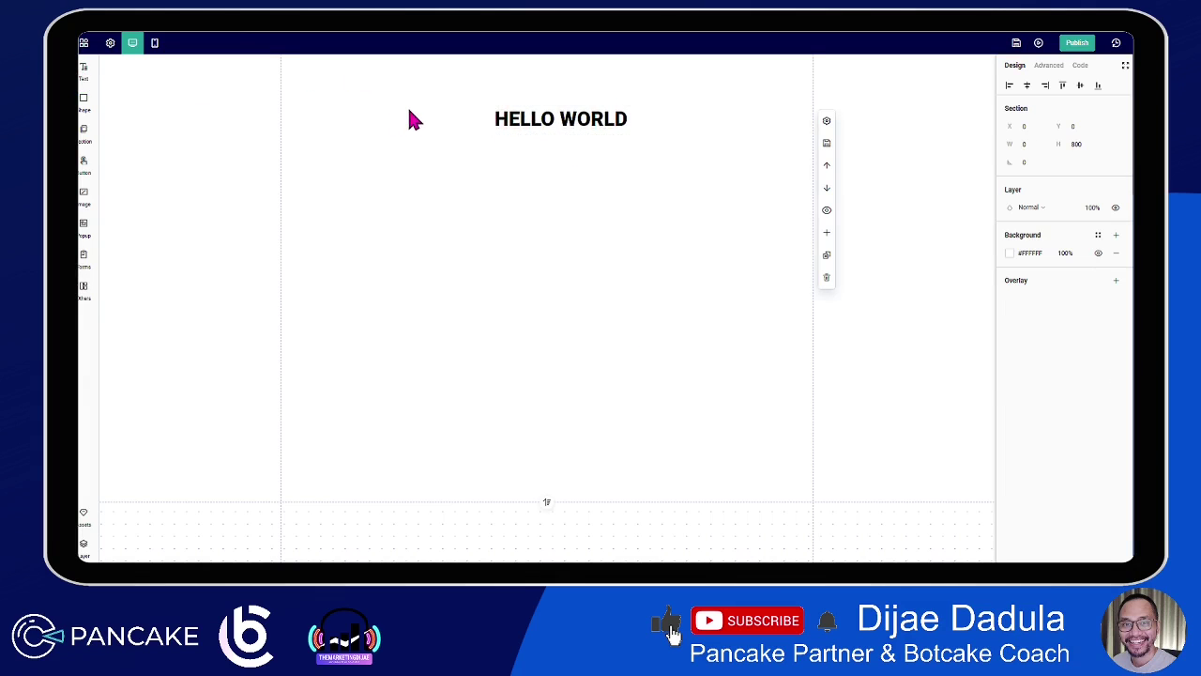
pyautogui.click(523, 249)
pyautogui.press('Delete')
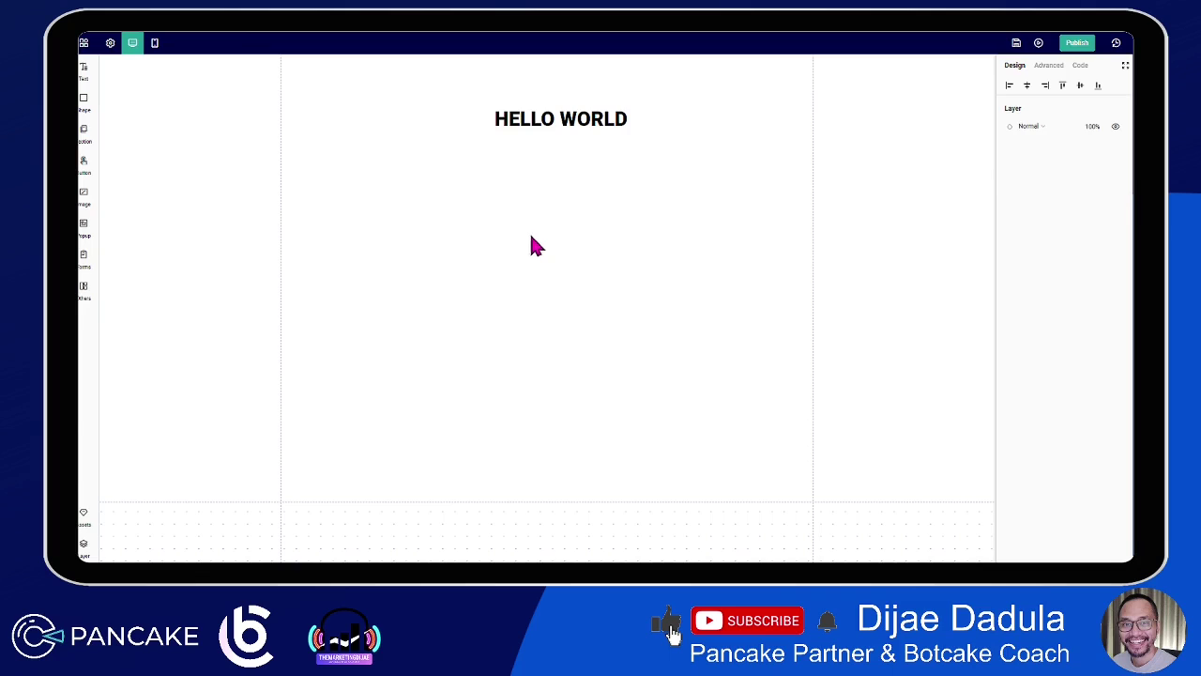
# Add a new HTML box below the HELLO WORLD heading and clear its default map embed code
pyautogui.click(84, 288)
pyautogui.scroll(-3, 116, 307)
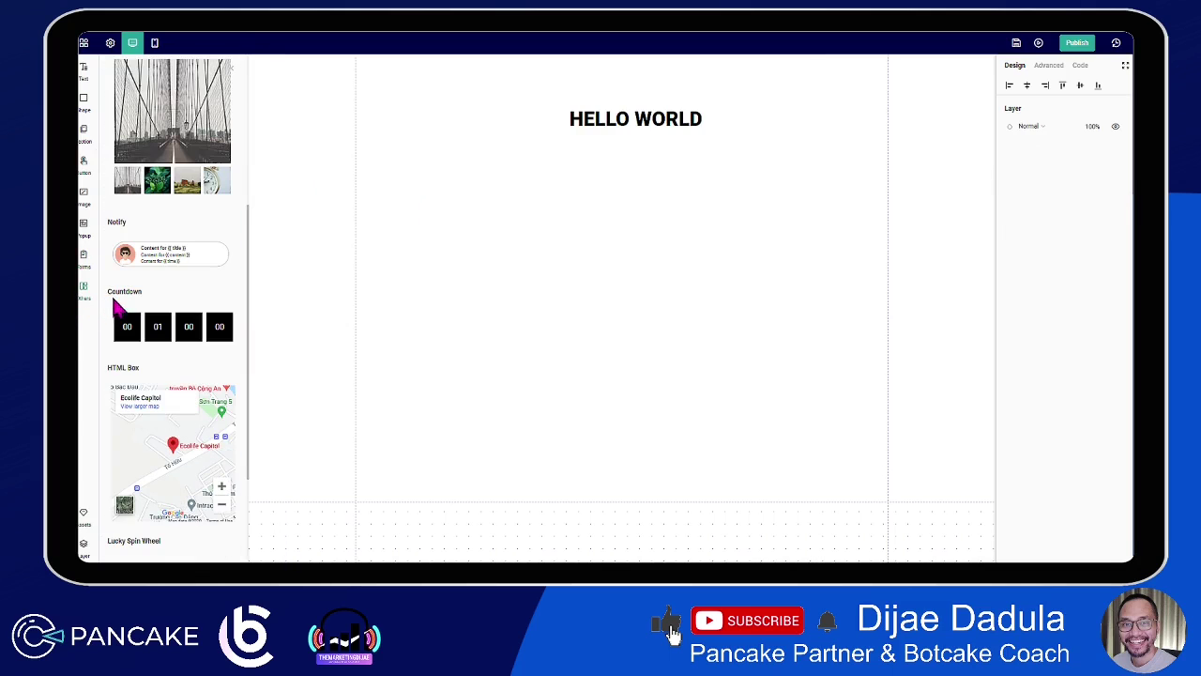
pyautogui.moveTo(551, 272); pyautogui.dragTo(587, 234)
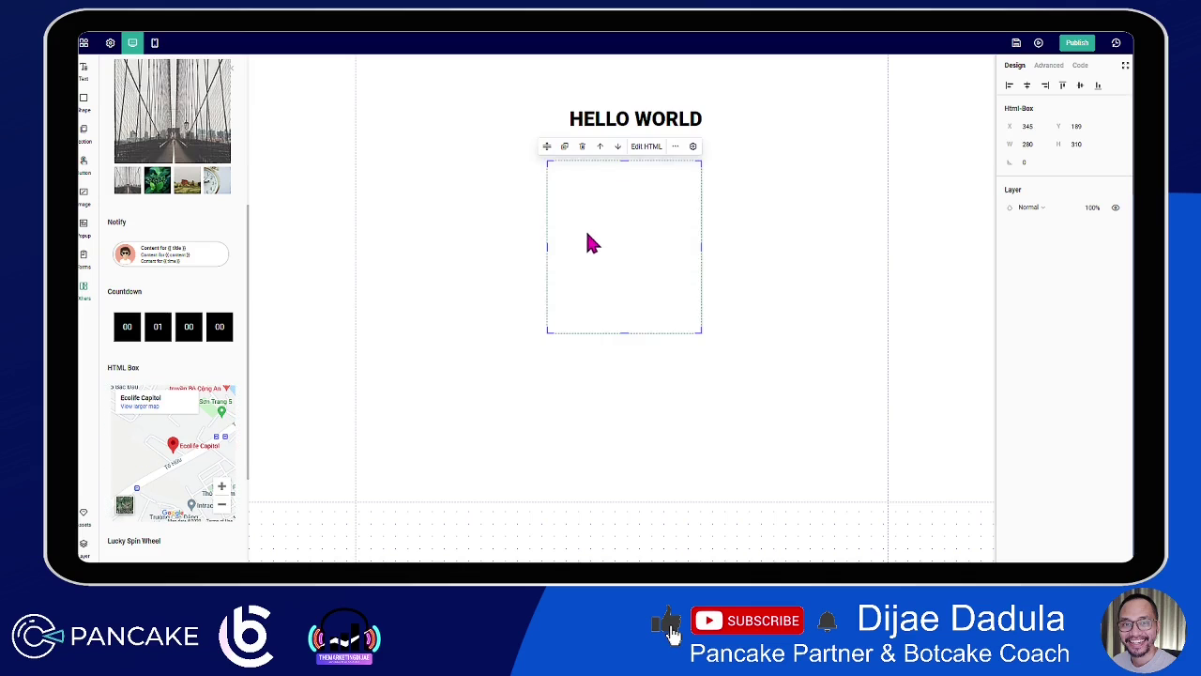
pyautogui.click(661, 146)
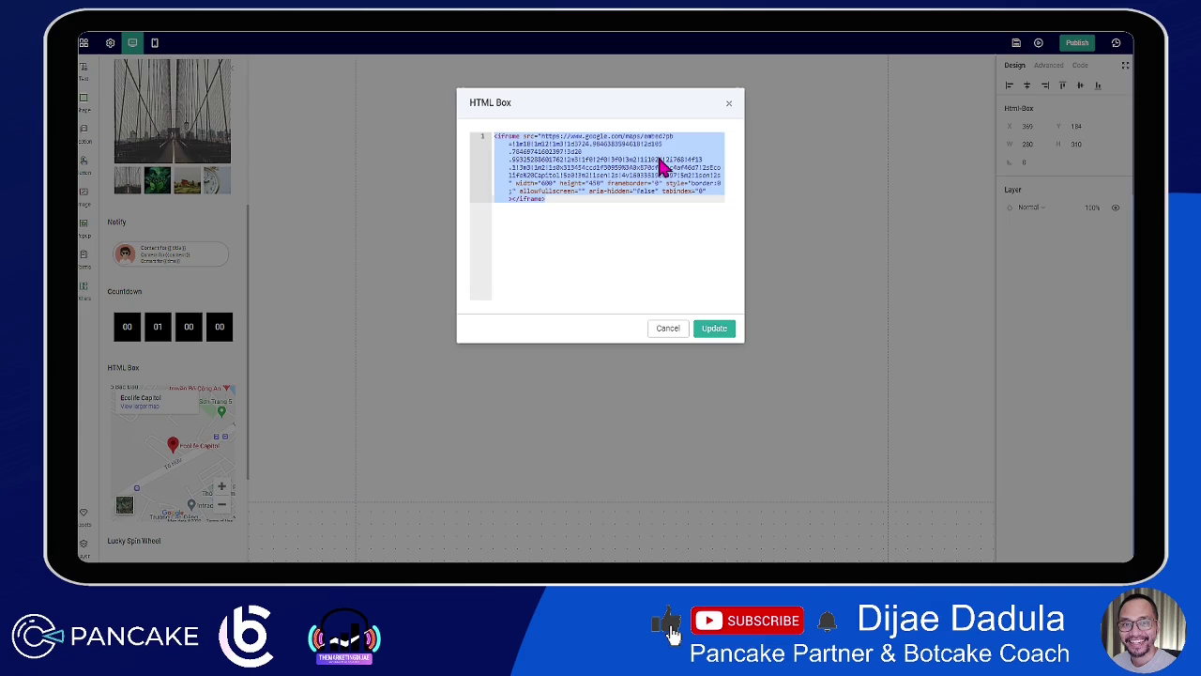
pyautogui.press('BackSpace')
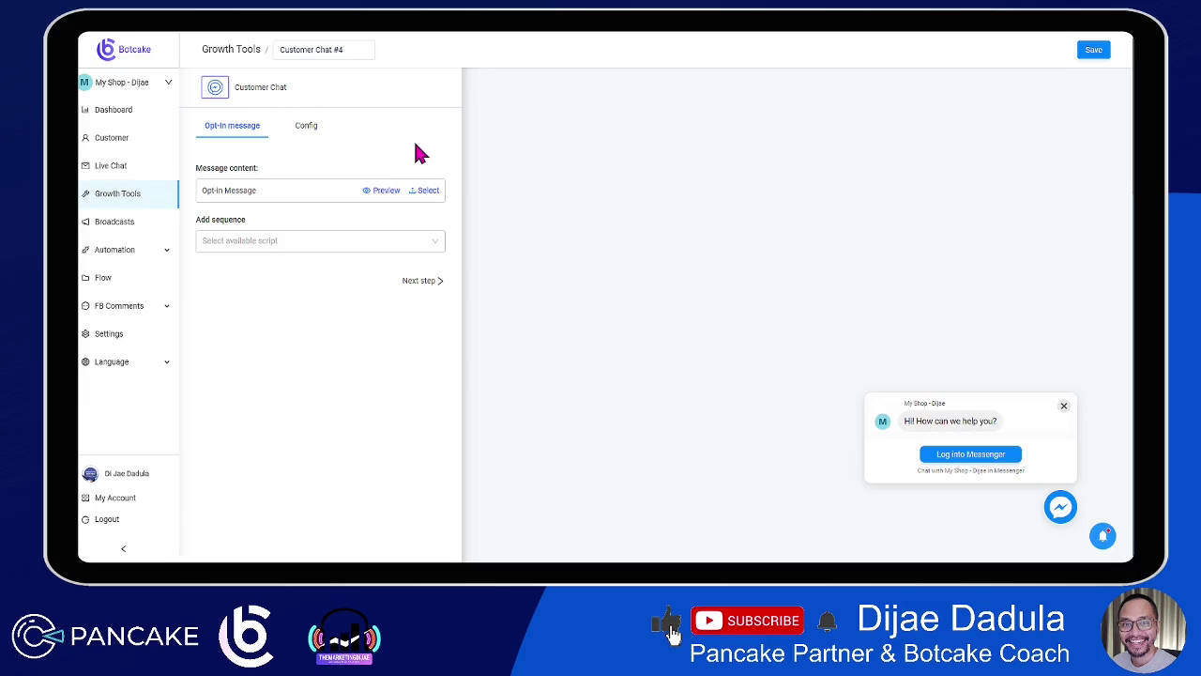
# Switch to Botcake, open the Customer Chat tool's website configuration and examine the authenticated domains
pyautogui.click(418, 281)
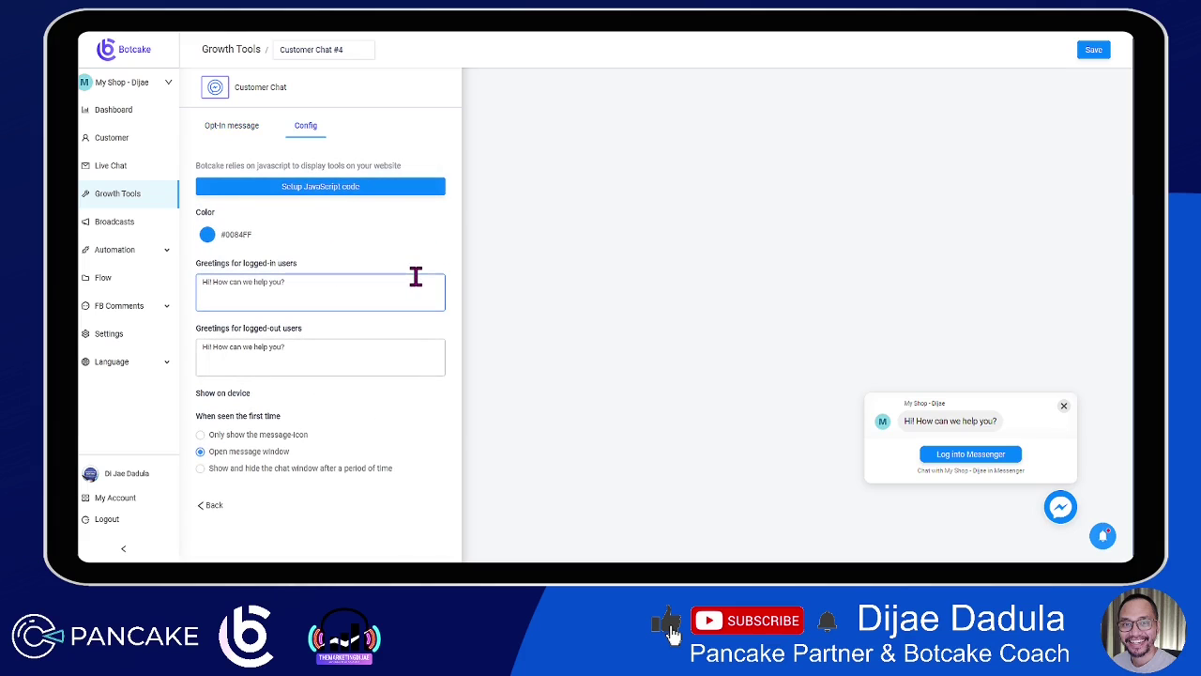
pyautogui.click(336, 192)
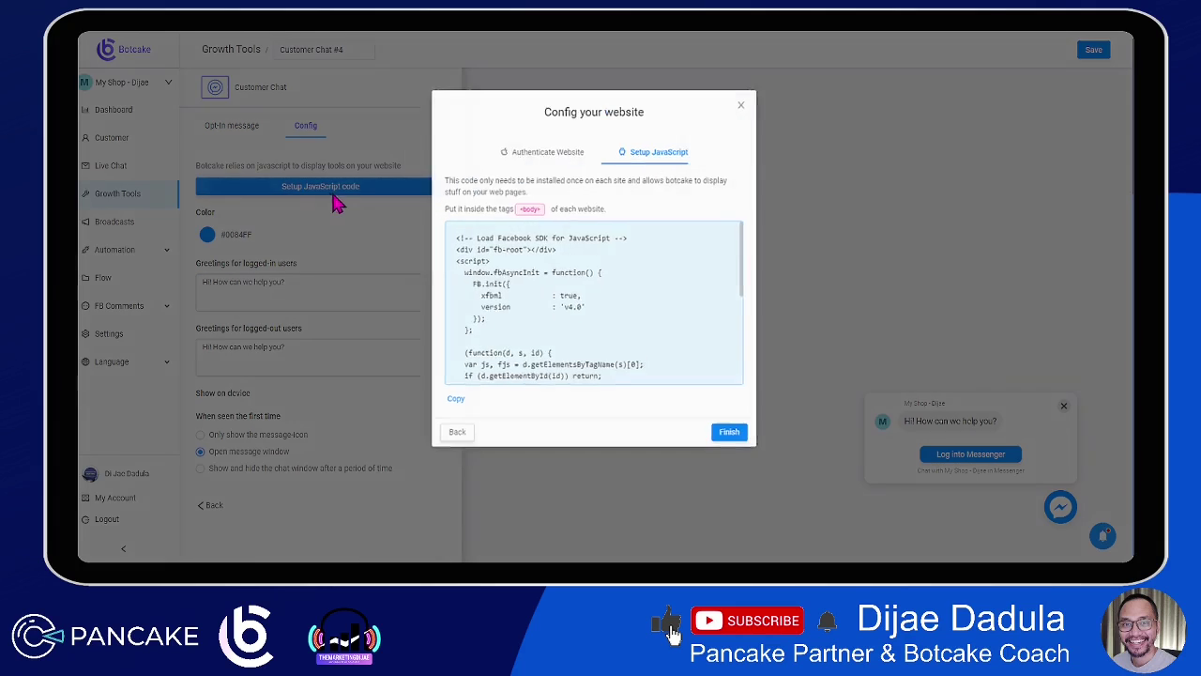
pyautogui.click(531, 151)
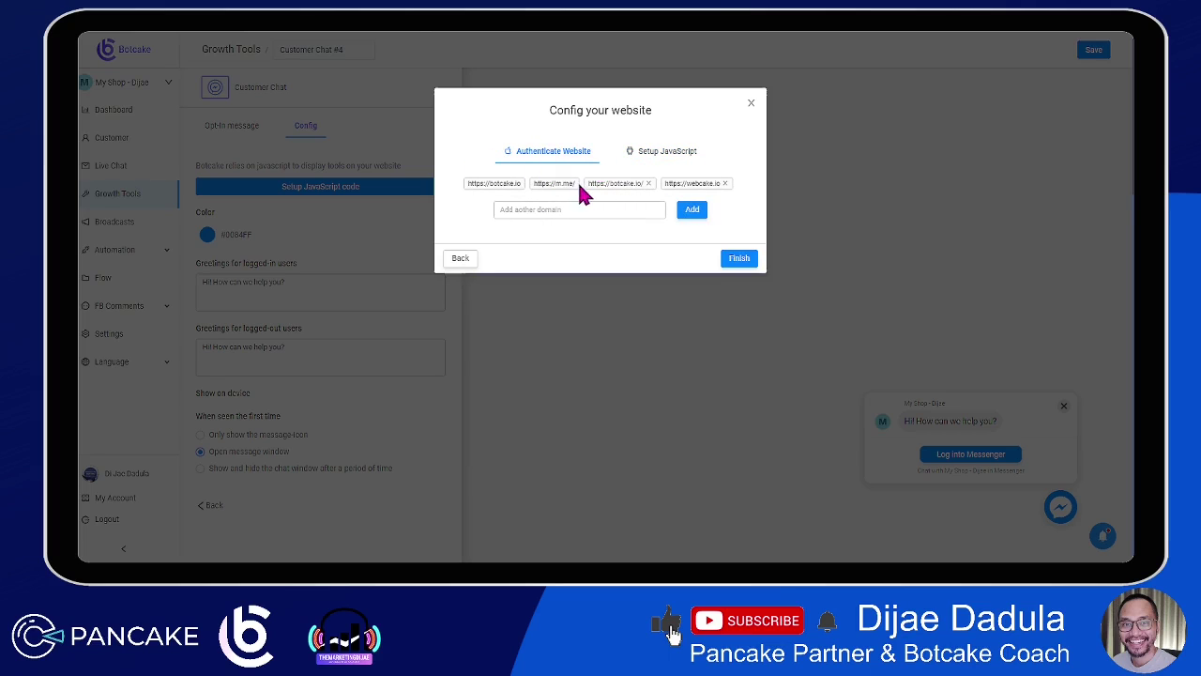
pyautogui.click(622, 207)
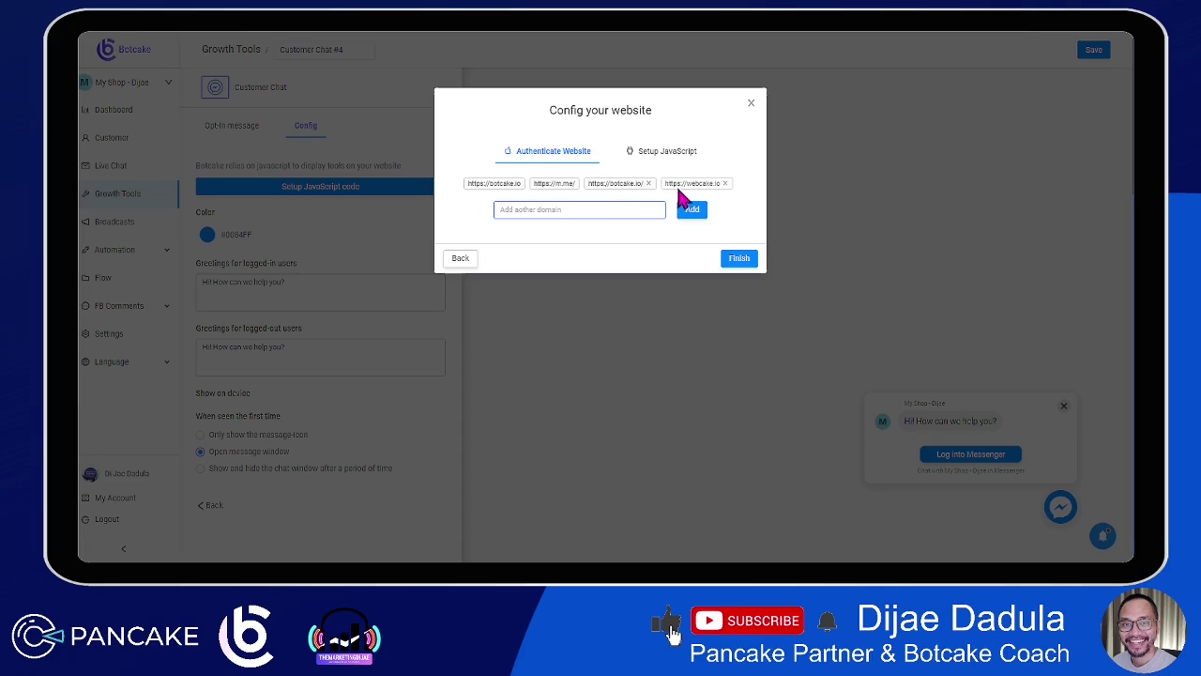
pyautogui.click(607, 228)
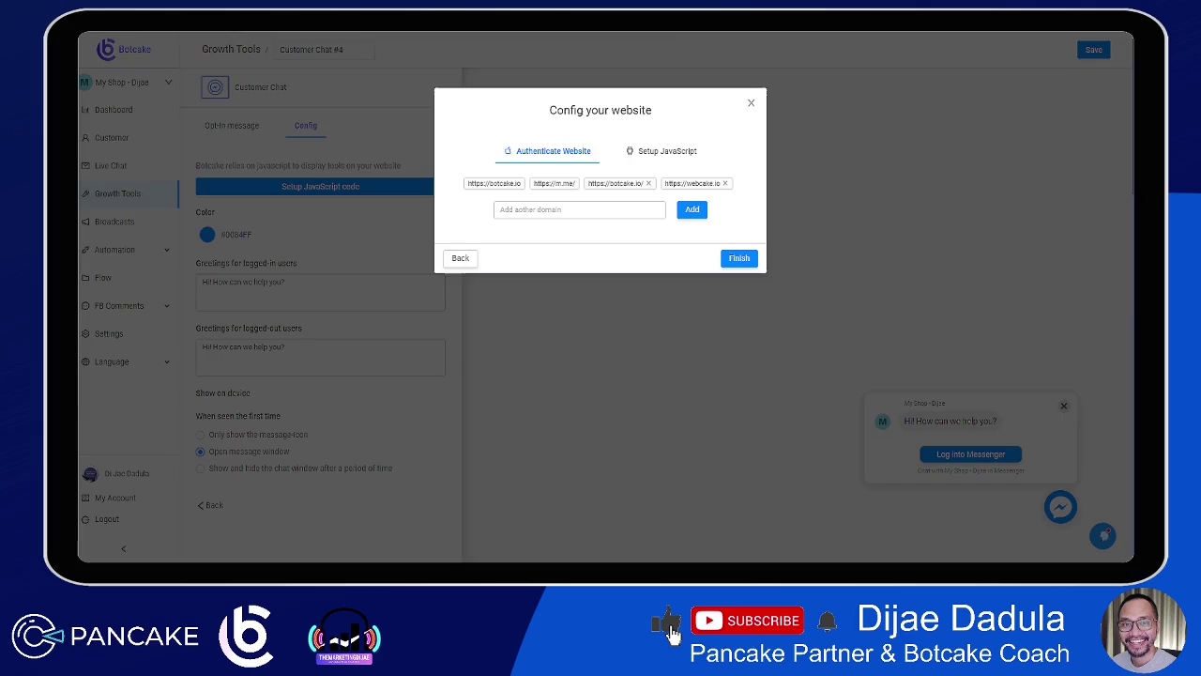
pyautogui.click(664, 209)
pyautogui.click(691, 210)
# Copy the JavaScript setup code from the website configuration
pyautogui.click(647, 159)
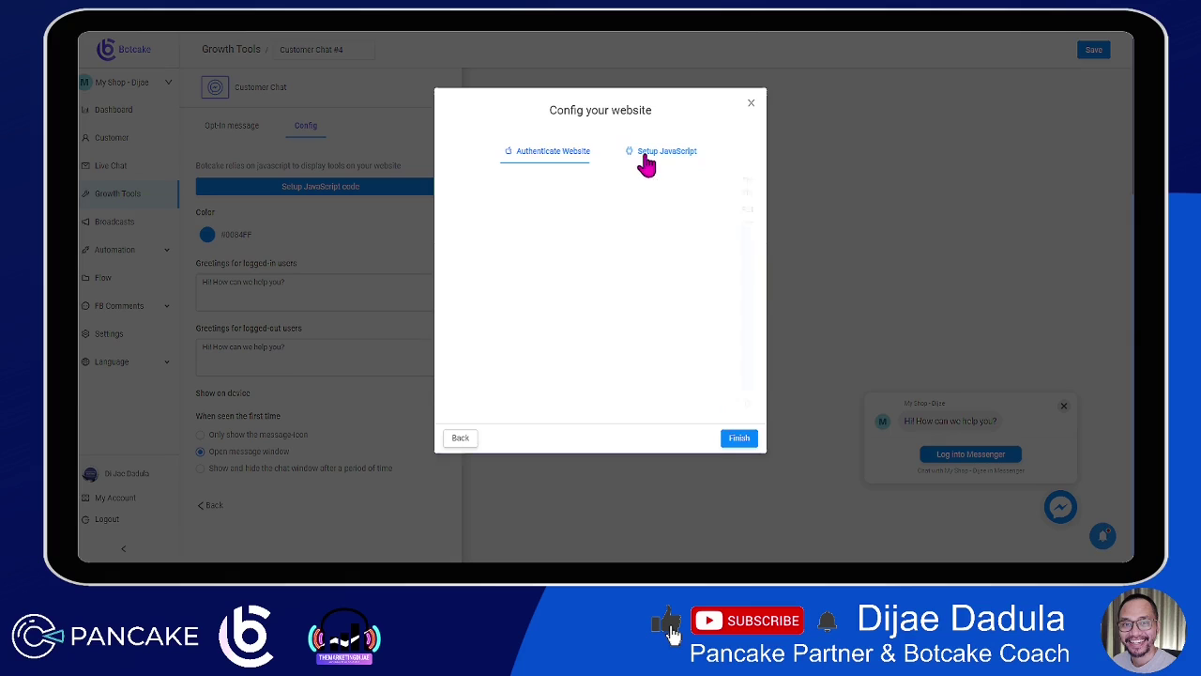
pyautogui.scroll(-3, 699, 335)
pyautogui.scroll(3, 680, 333)
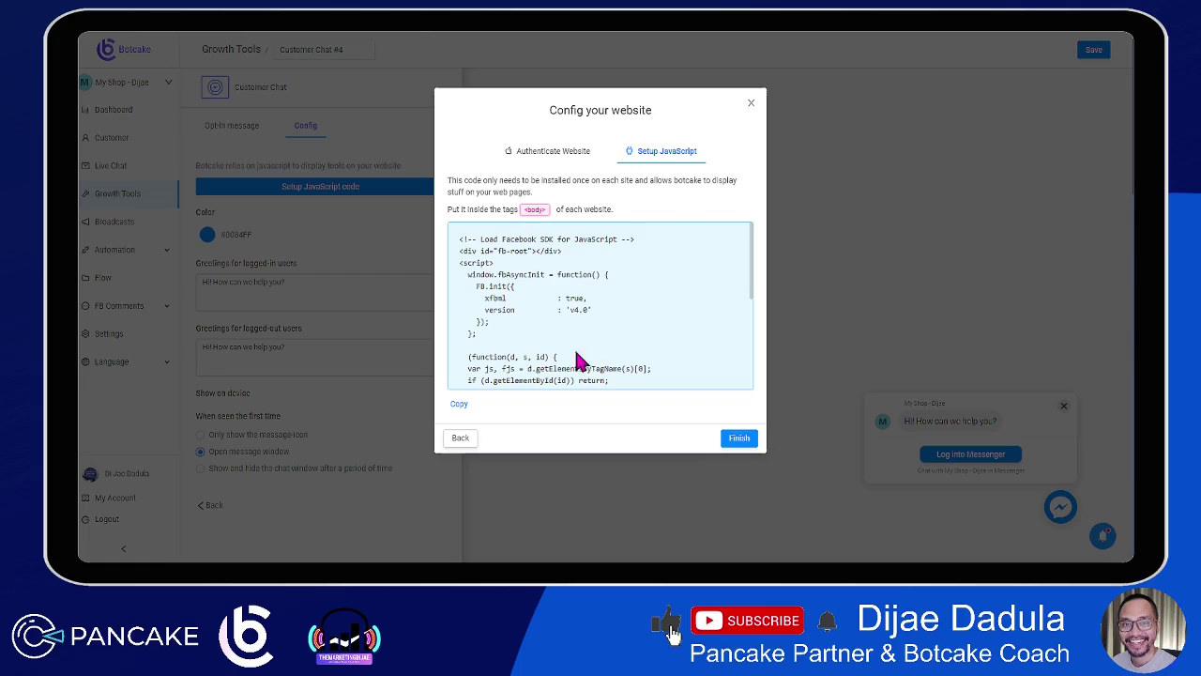
pyautogui.click(459, 404)
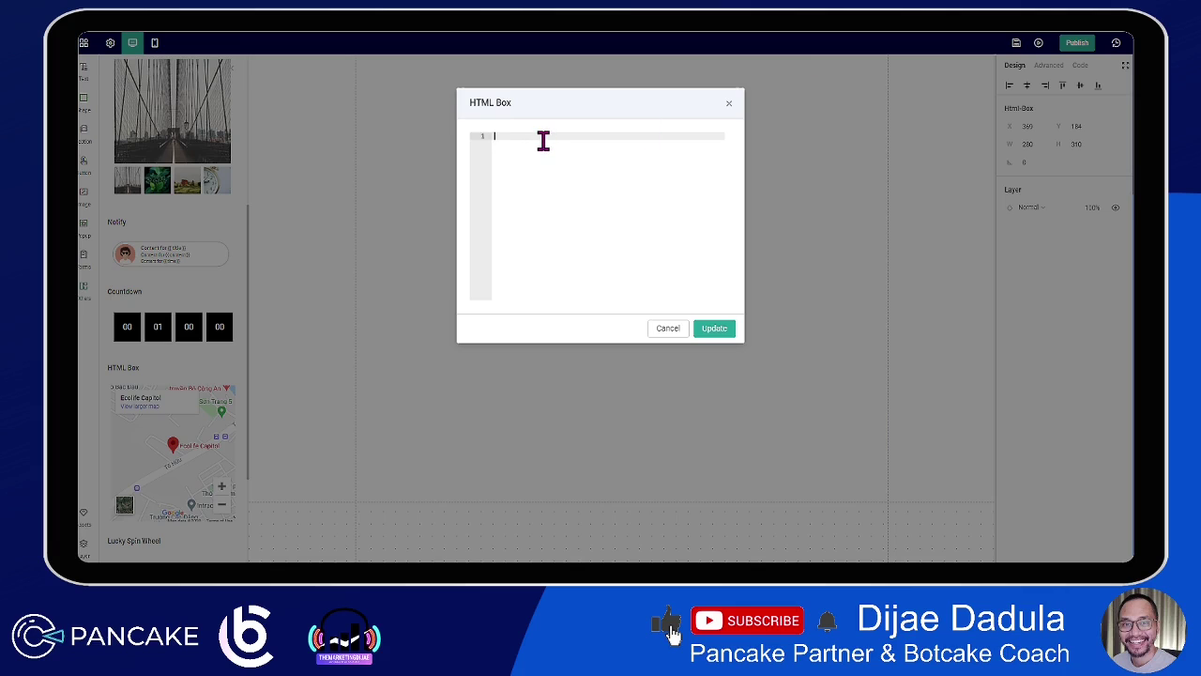
# Switch to the Webcake editor, paste the copied JavaScript code into the HTML box and apply it
pyautogui.hotkey('ctrl', 'v')
pyautogui.click(711, 329)
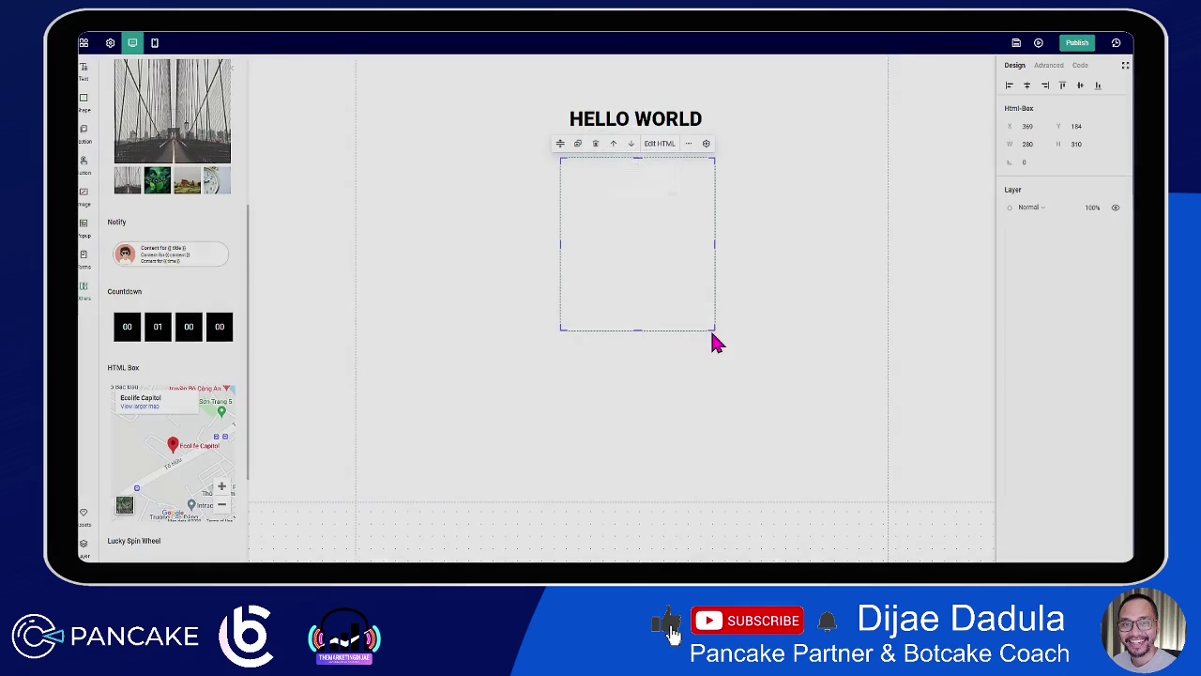
pyautogui.click(763, 276)
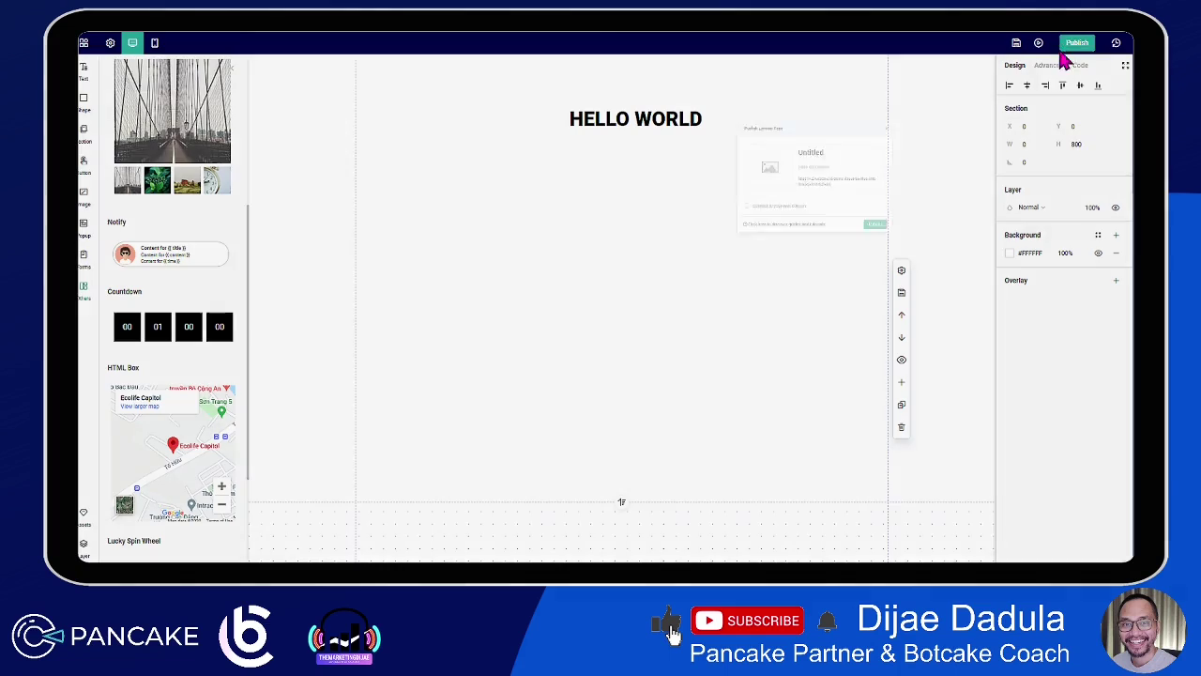
# Publish the landing page and open its published demo link
pyautogui.click(1066, 55)
pyautogui.click(715, 376)
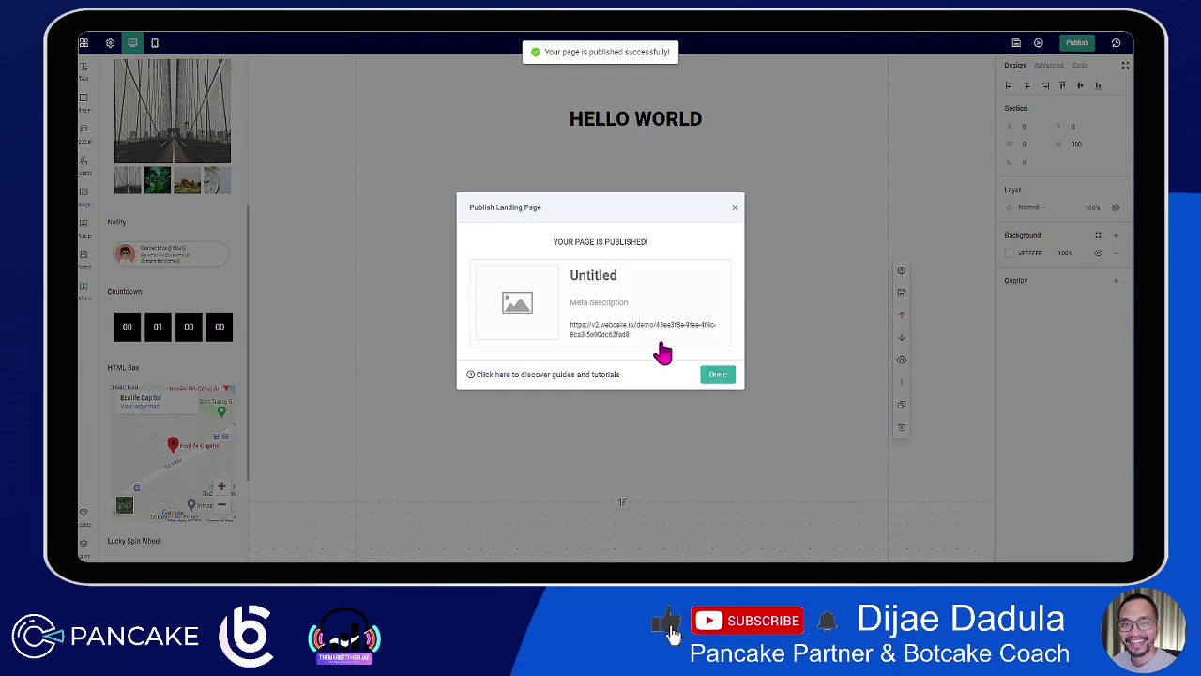
pyautogui.click(615, 326)
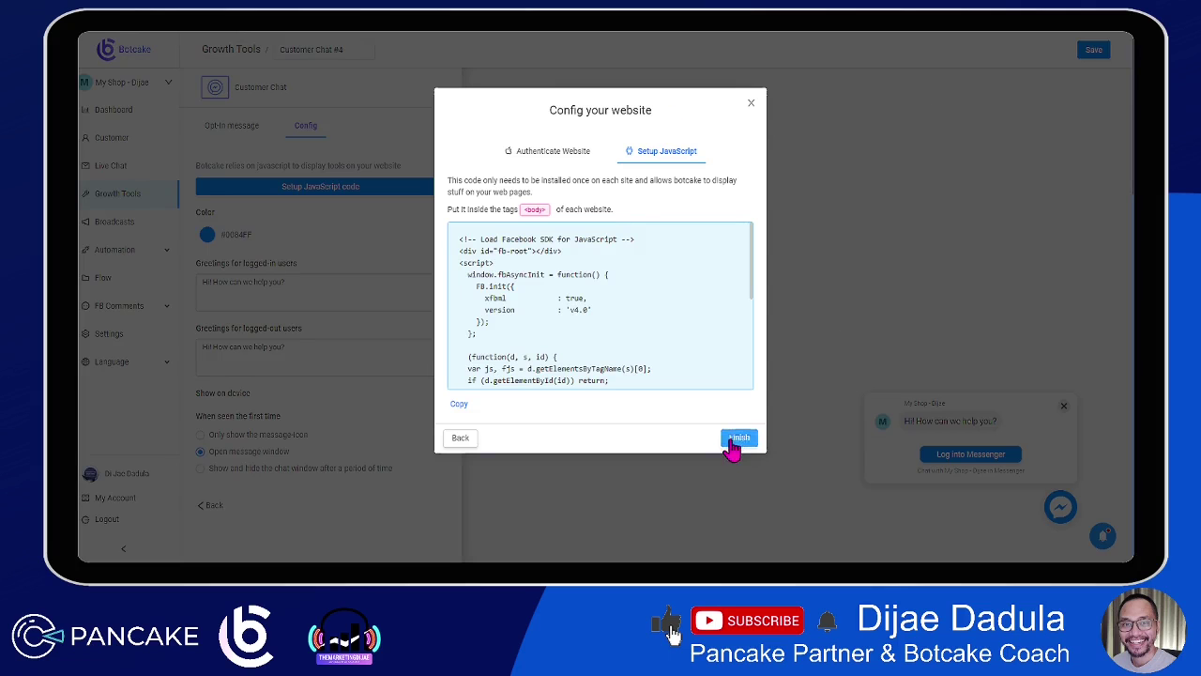
# Switch to Botcake, finish the website configuration and save the Customer Chat tool
pyautogui.click(736, 438)
pyautogui.click(1091, 53)
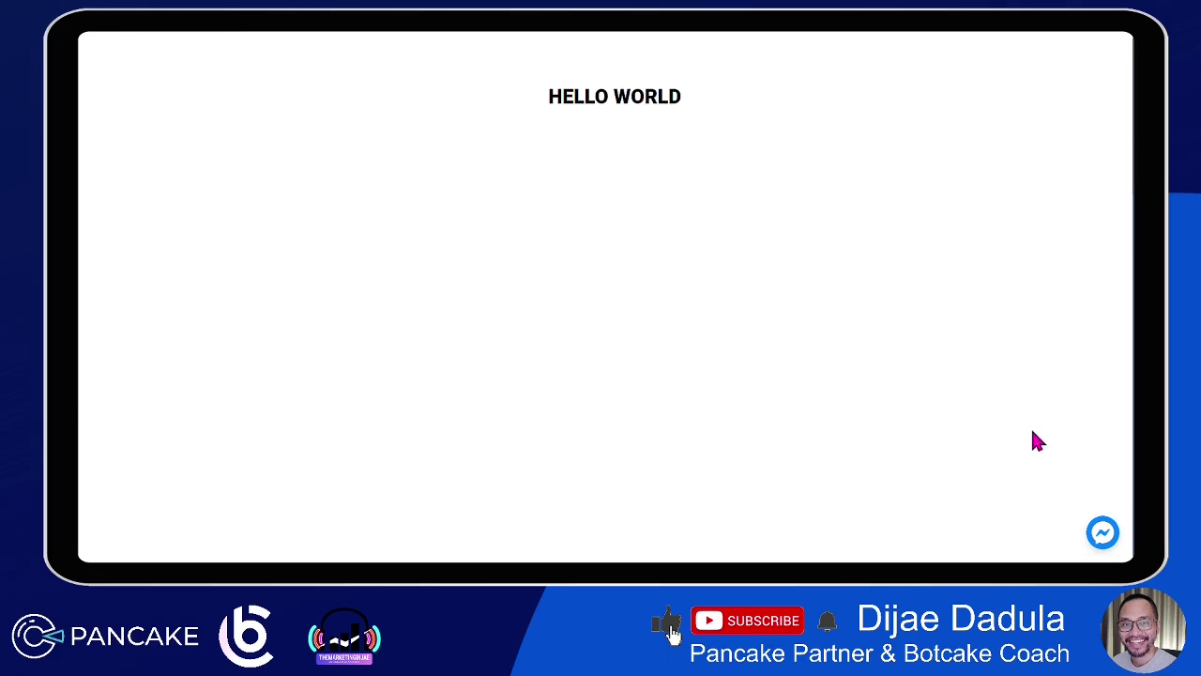
# Open the Messenger chat on the published page with the logged-in Facebook account, examine the conversation and minimize the chat
pyautogui.click(1103, 544)
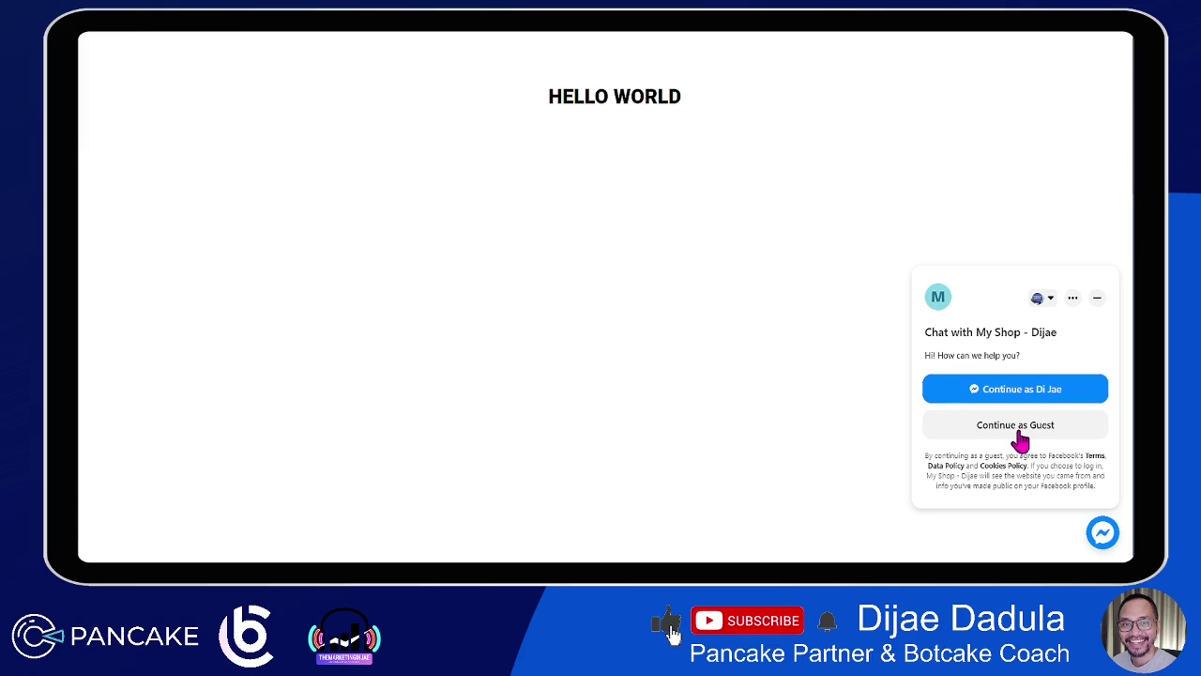
pyautogui.click(1008, 392)
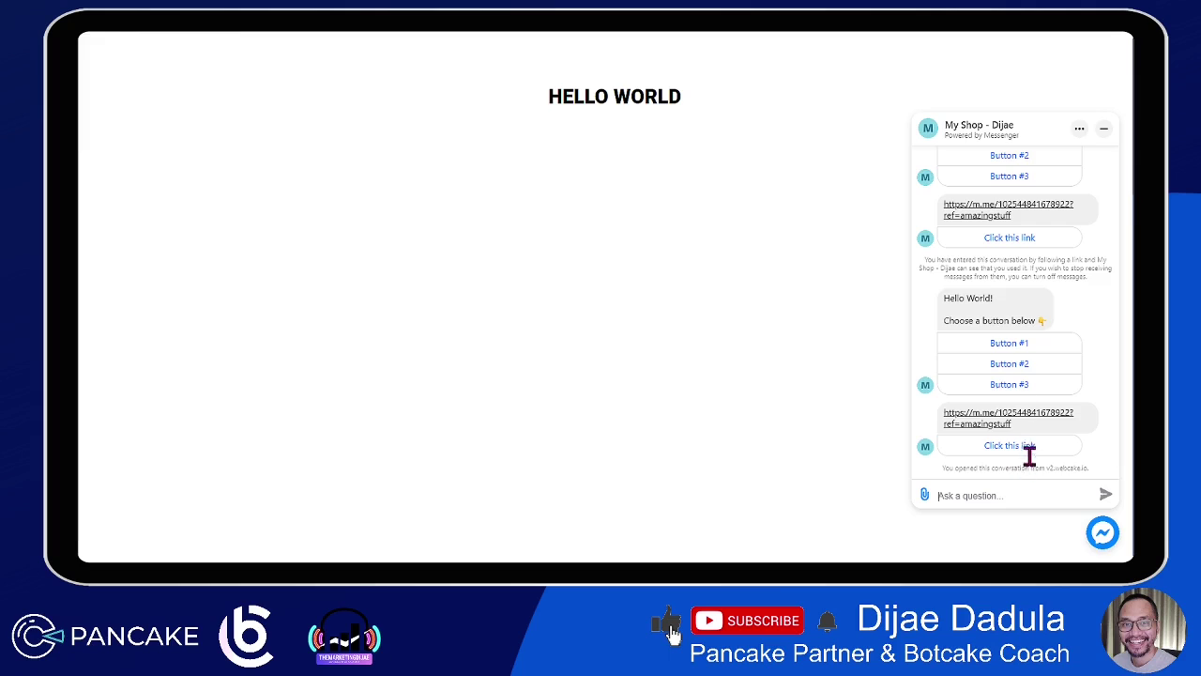
pyautogui.scroll(3, 1027, 276)
pyautogui.scroll(-3, 1026, 362)
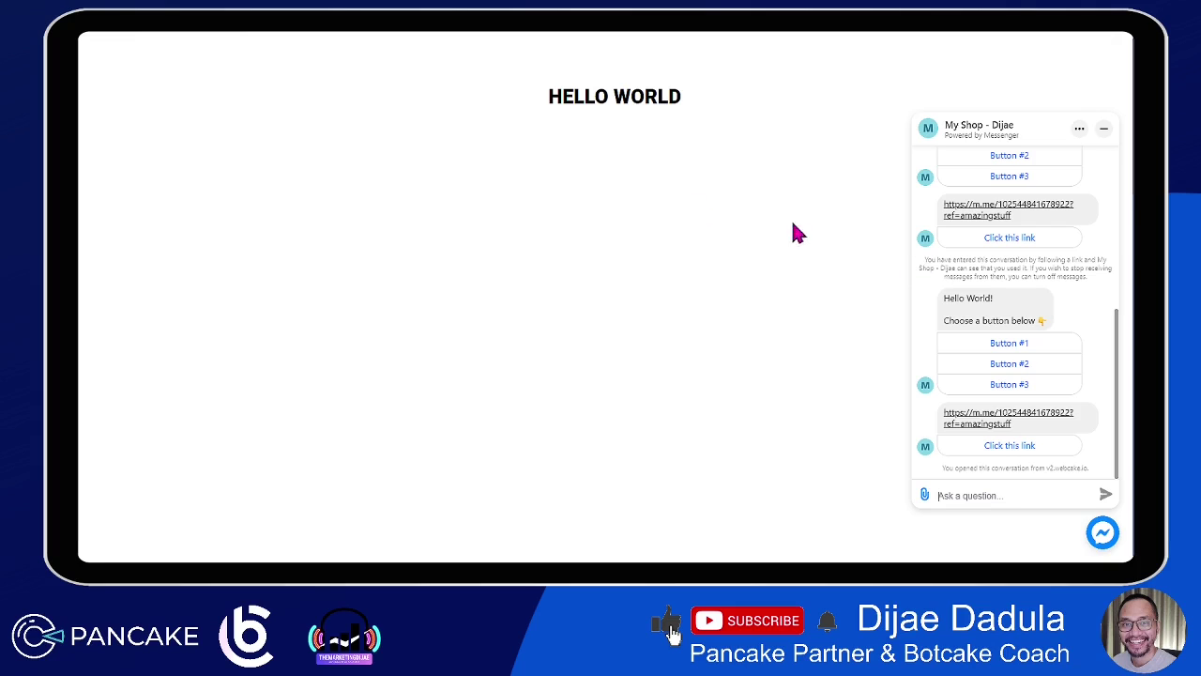
pyautogui.scroll(1, 1064, 333)
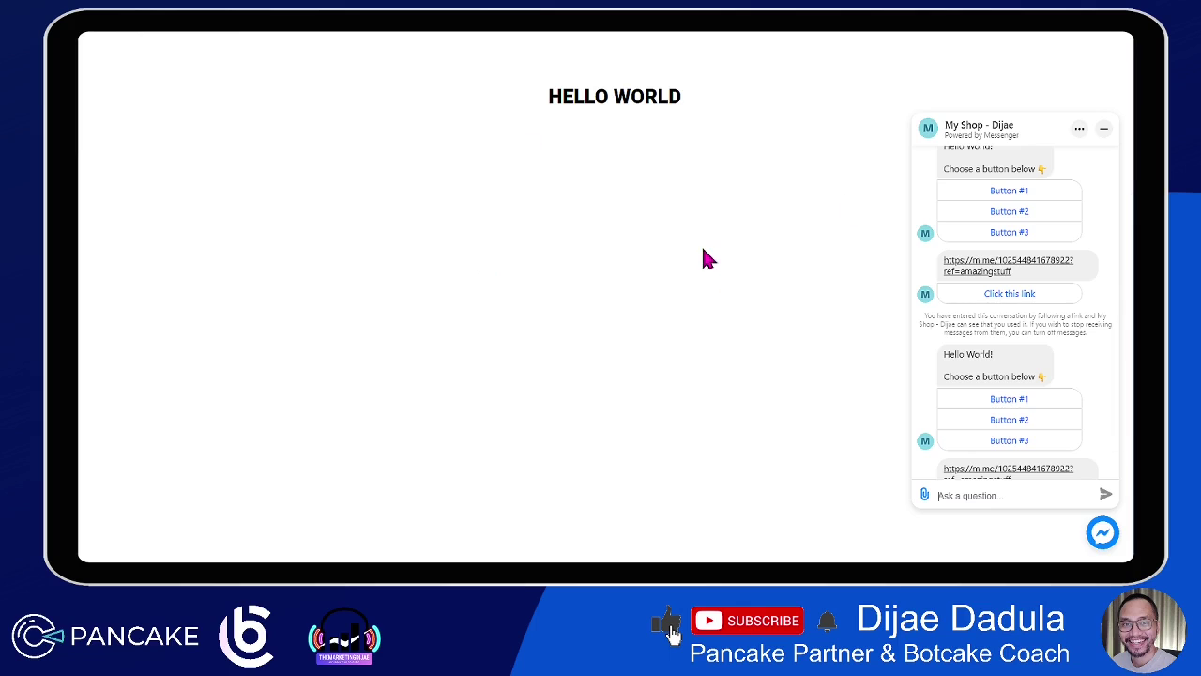
pyautogui.scroll(-1, 985, 342)
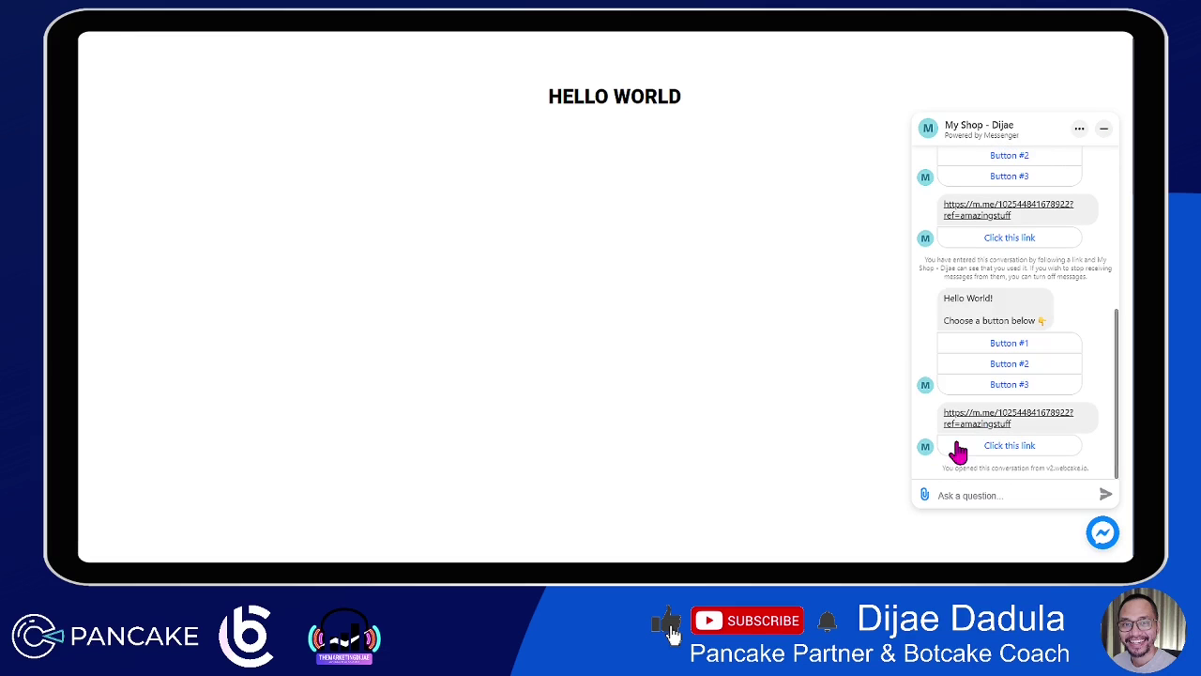
pyautogui.scroll(3, 987, 414)
pyautogui.scroll(1, 987, 414)
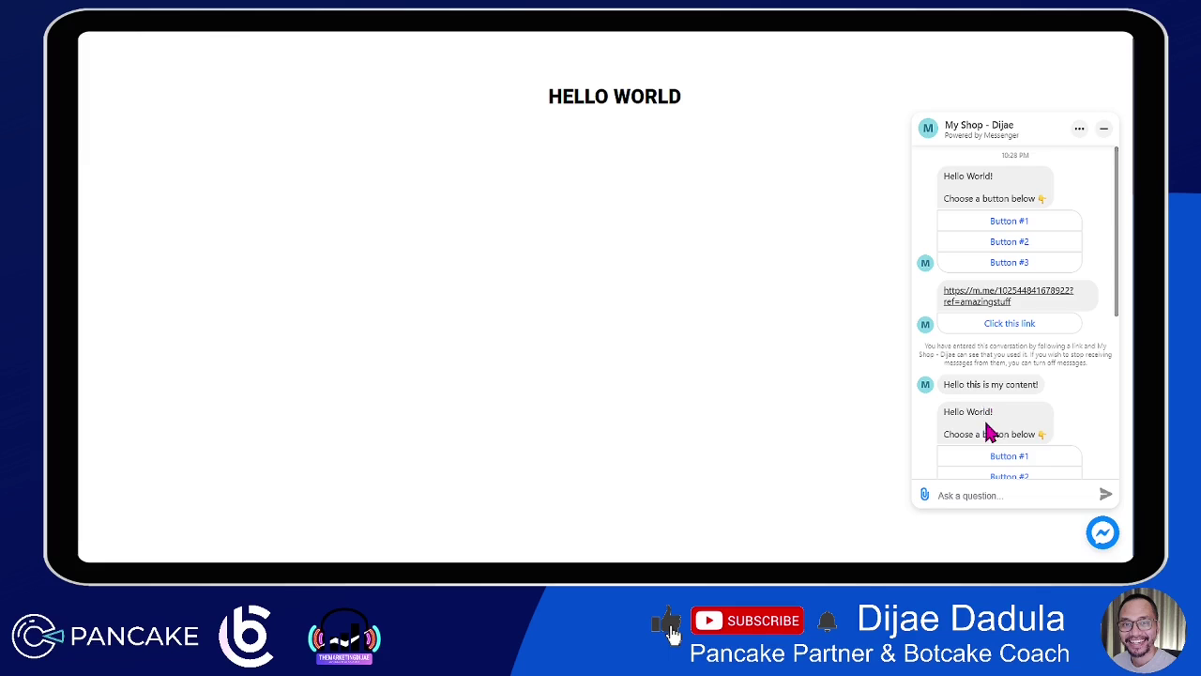
pyautogui.click(1104, 129)
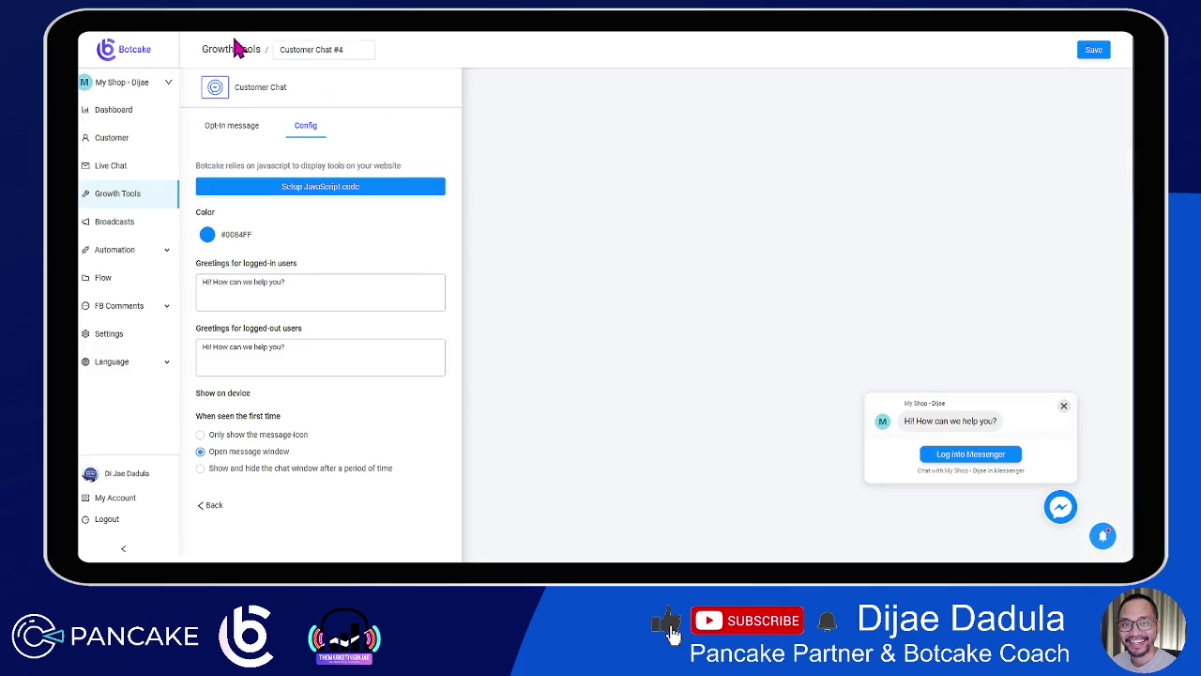
# Switch to Botcake, try to save the Customer Chat tool and return to the Growth Tools list
pyautogui.click(1098, 54)
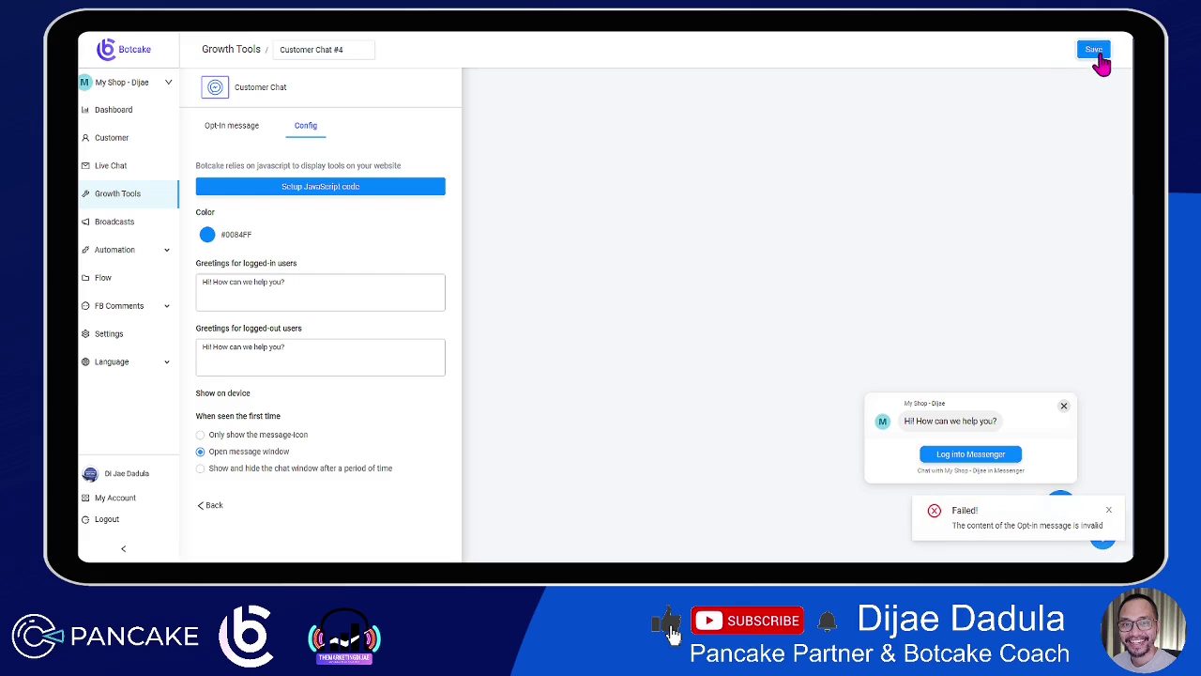
pyautogui.click(246, 50)
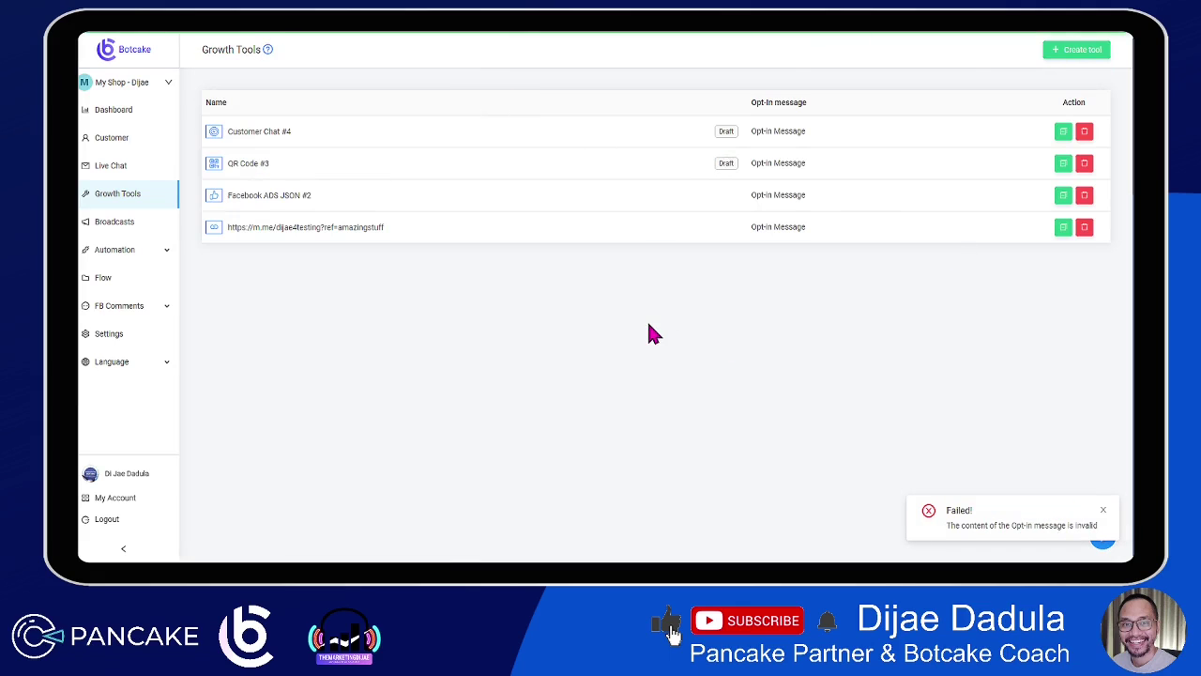